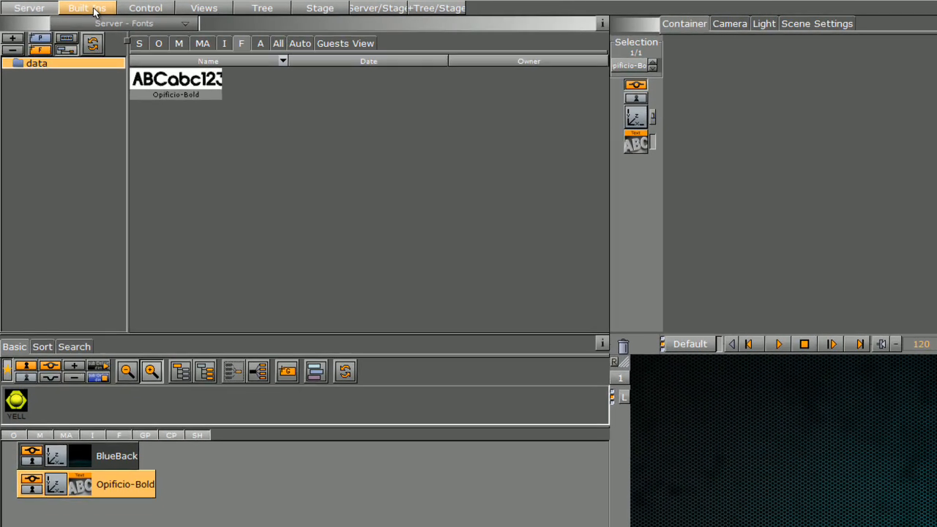
# Add a Sphere geometry to the scene tree as a new container and apply the YELL material to it
pyautogui.click(96, 10)
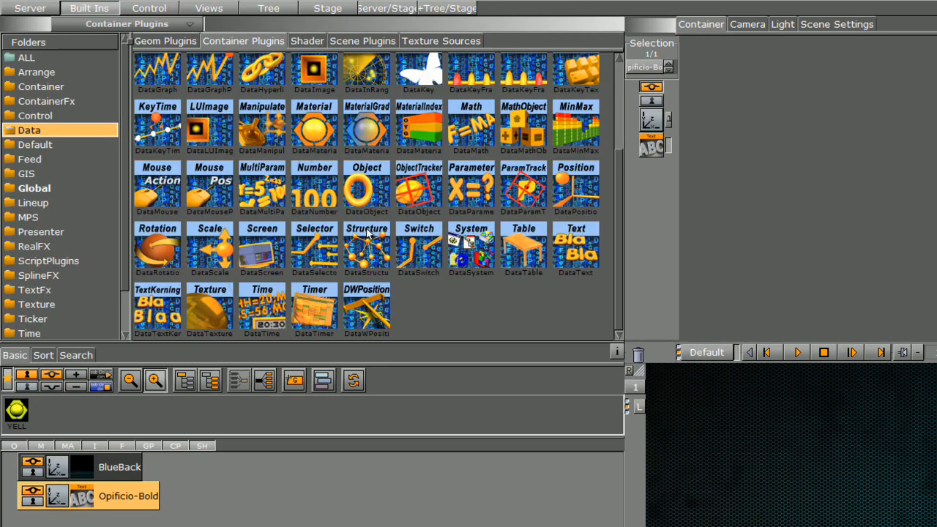
pyautogui.click(156, 42)
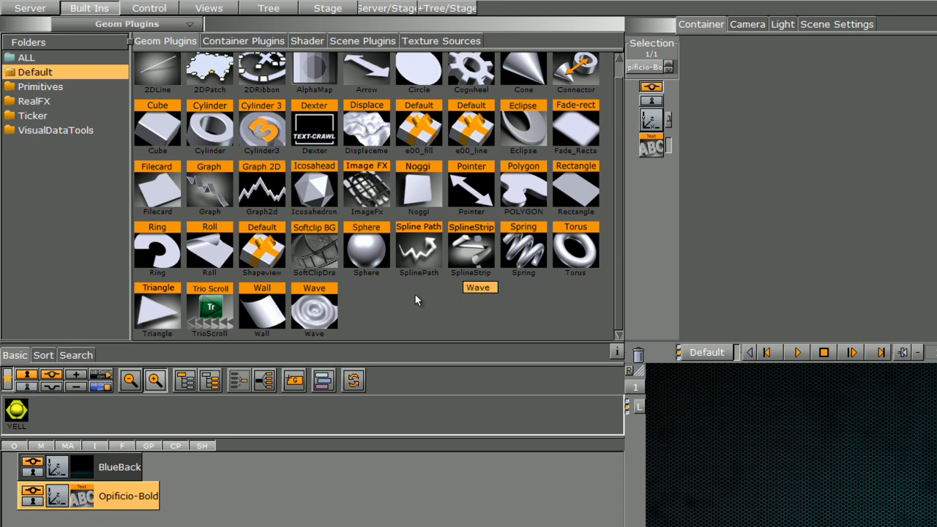
pyautogui.moveTo(368, 251); pyautogui.dragTo(80, 475)
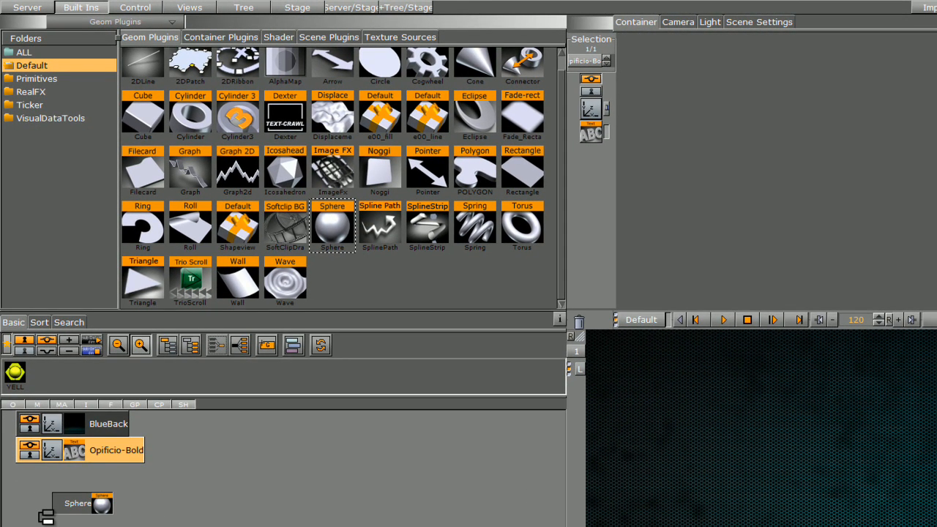
pyautogui.moveTo(15, 373); pyautogui.dragTo(110, 474)
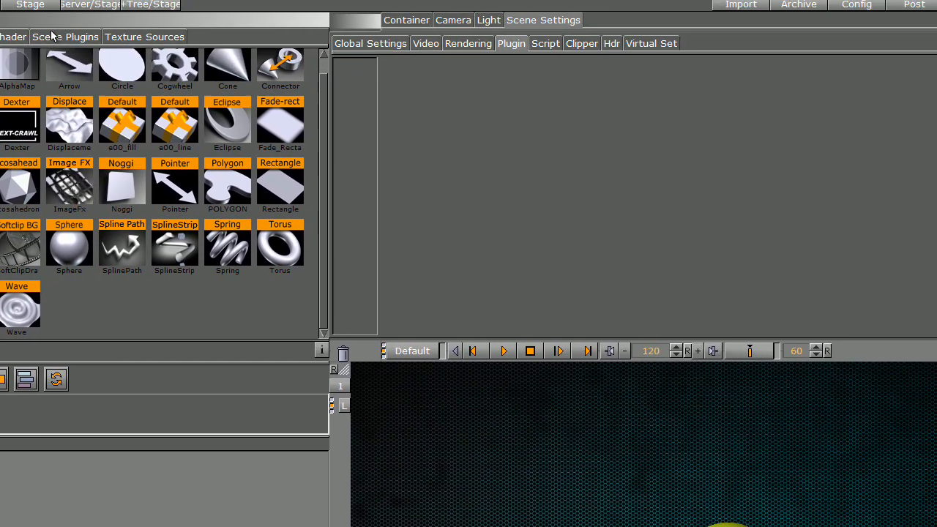
# Add the DataPool scene plugin to the scene's plugin settings
pyautogui.click(39, 41)
pyautogui.moveTo(38, 91); pyautogui.dragTo(332, 119)
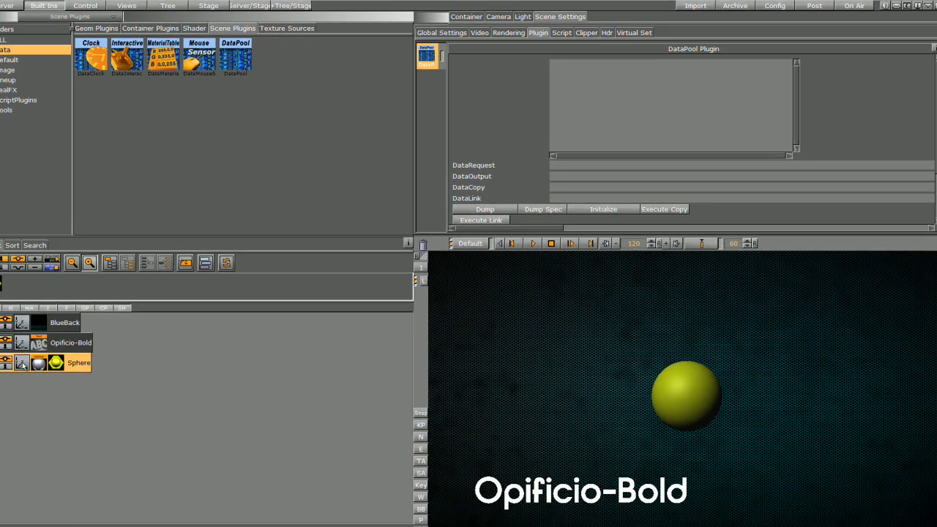
# Keyframe the sphere's X position from -263 to 224 so that it travels across the scene
pyautogui.click(40, 355)
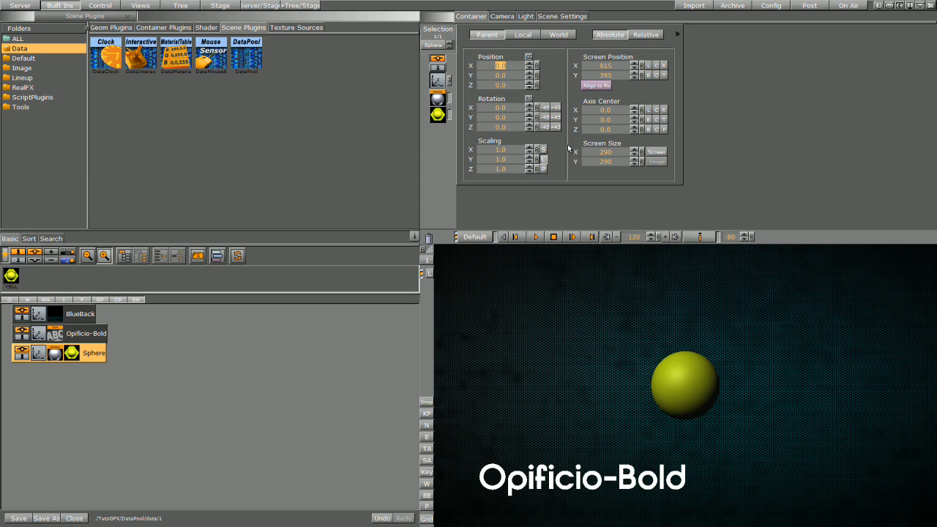
pyautogui.moveTo(510, 68); pyautogui.dragTo(381, 63)
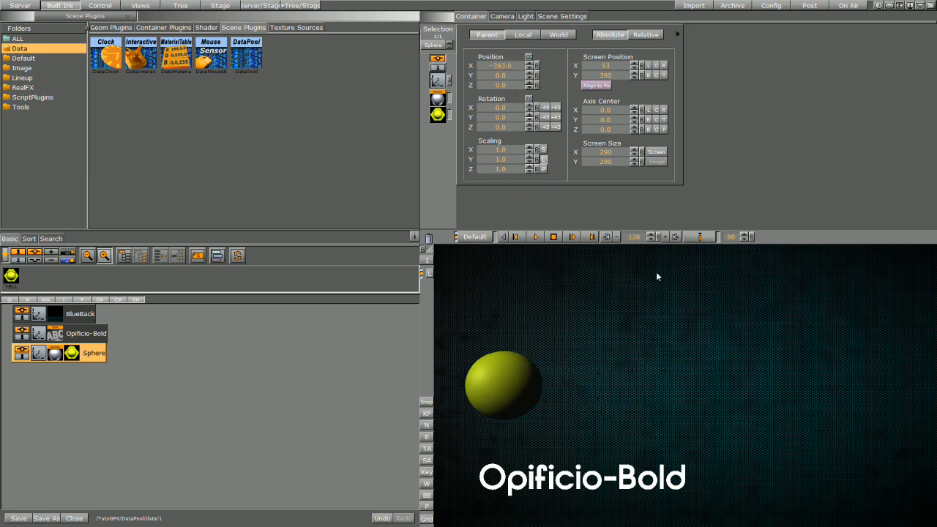
pyautogui.moveTo(494, 65); pyautogui.dragTo(717, 109)
pyautogui.click(688, 232)
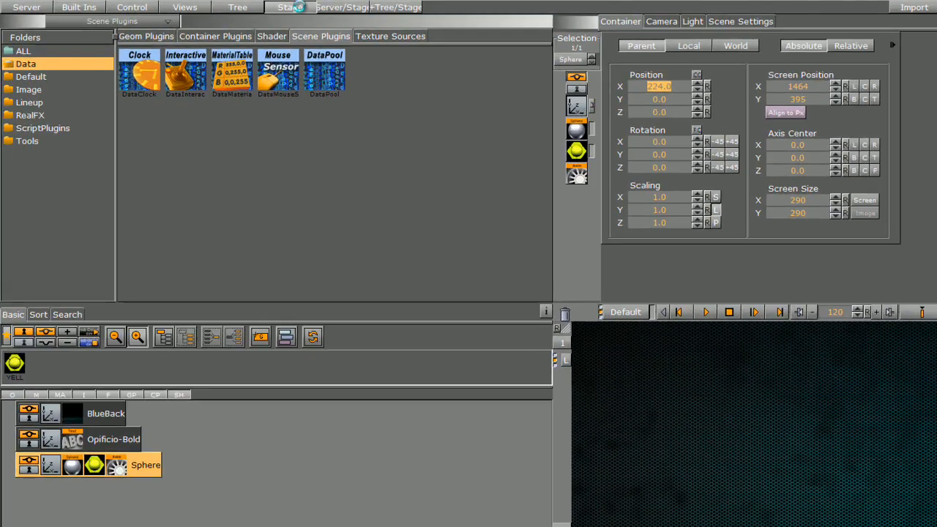
# Make the sphere's Position channel swing back and forth endlessly after its last keyframe
pyautogui.click(220, 5)
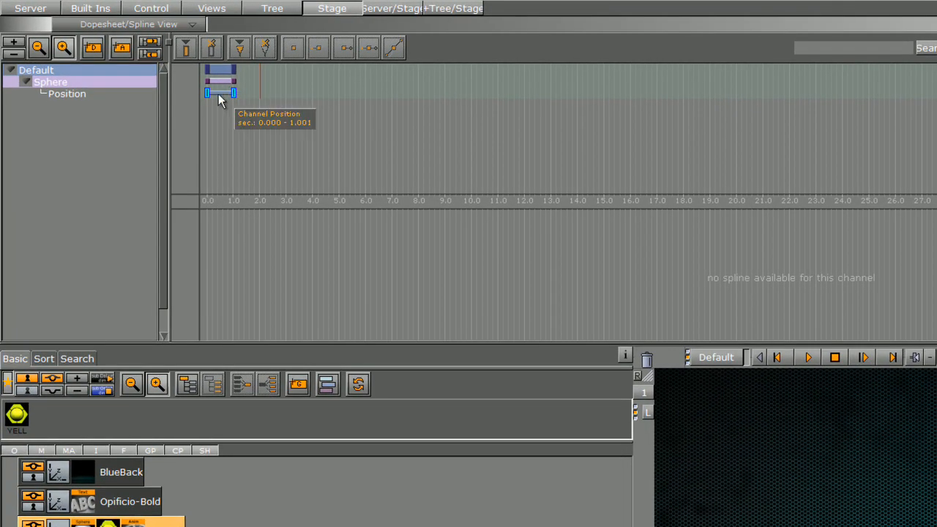
pyautogui.click(219, 93)
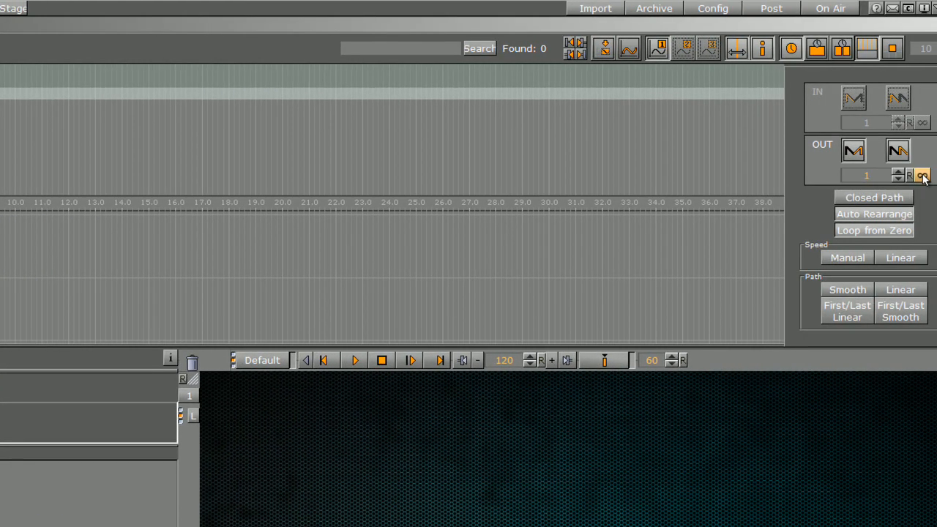
pyautogui.click(922, 177)
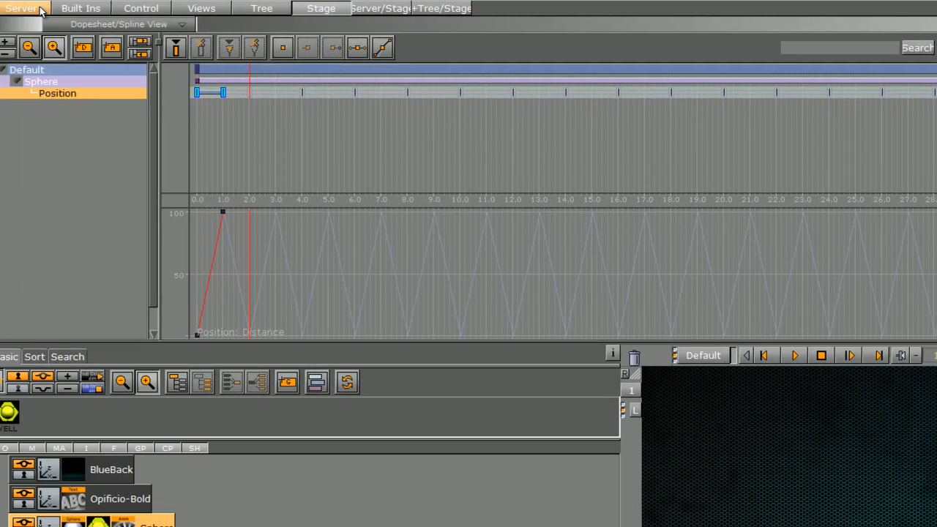
# Add the DataText plugin to the Opificio-Bold text container and open its settings
pyautogui.click(91, 7)
pyautogui.click(227, 43)
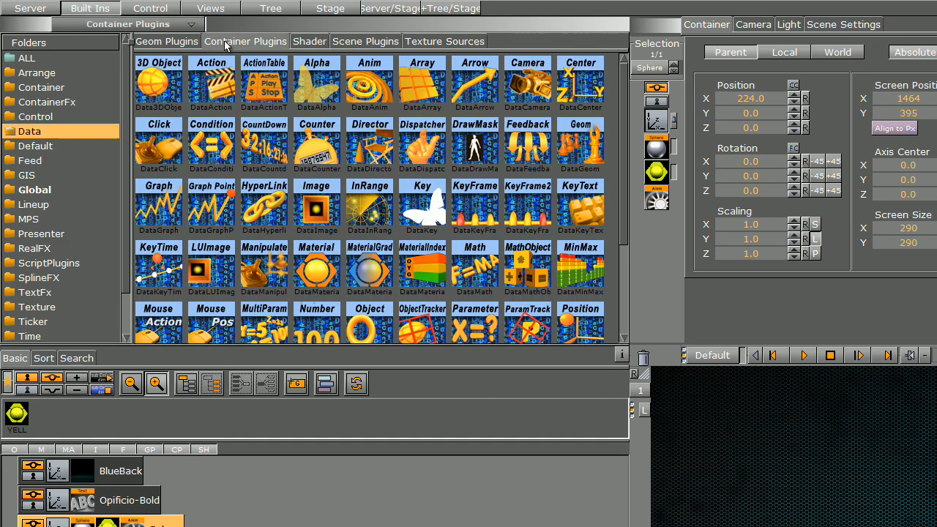
pyautogui.click(23, 130)
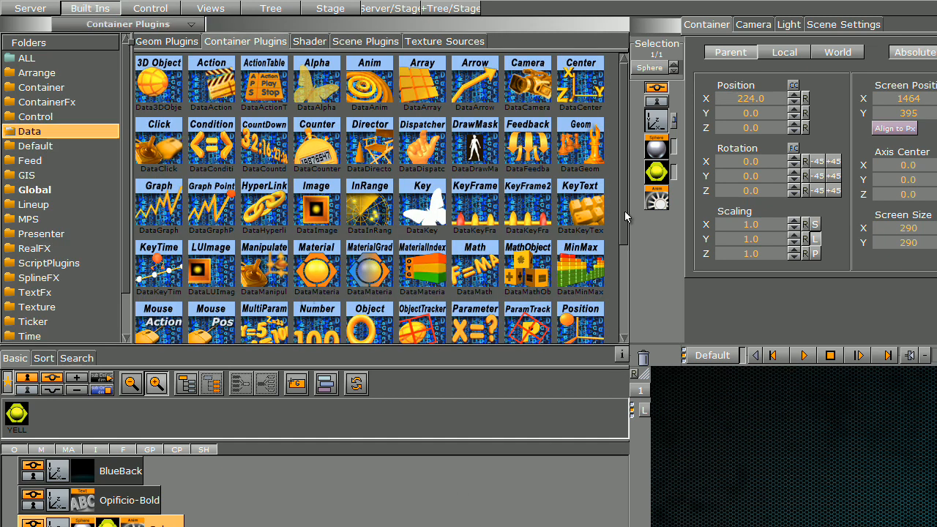
pyautogui.moveTo(624, 210); pyautogui.dragTo(619, 305)
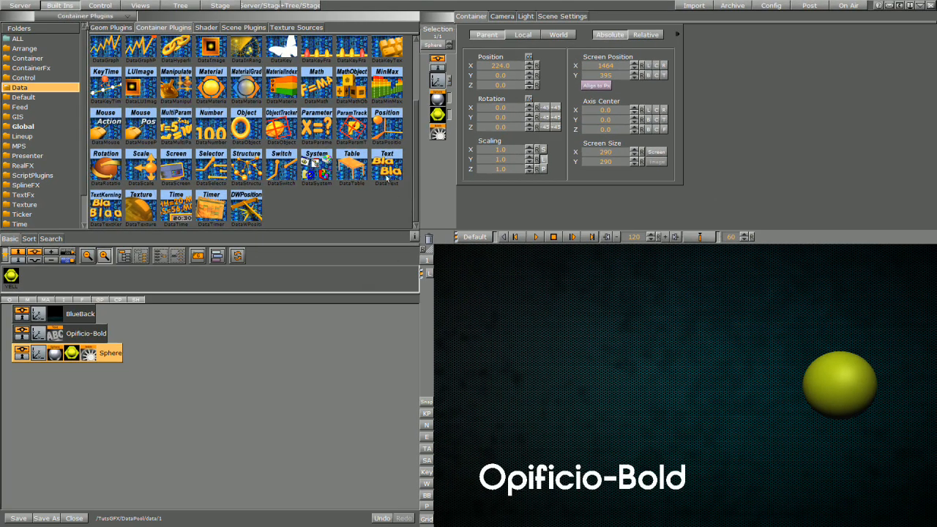
pyautogui.moveTo(386, 177); pyautogui.dragTo(79, 337)
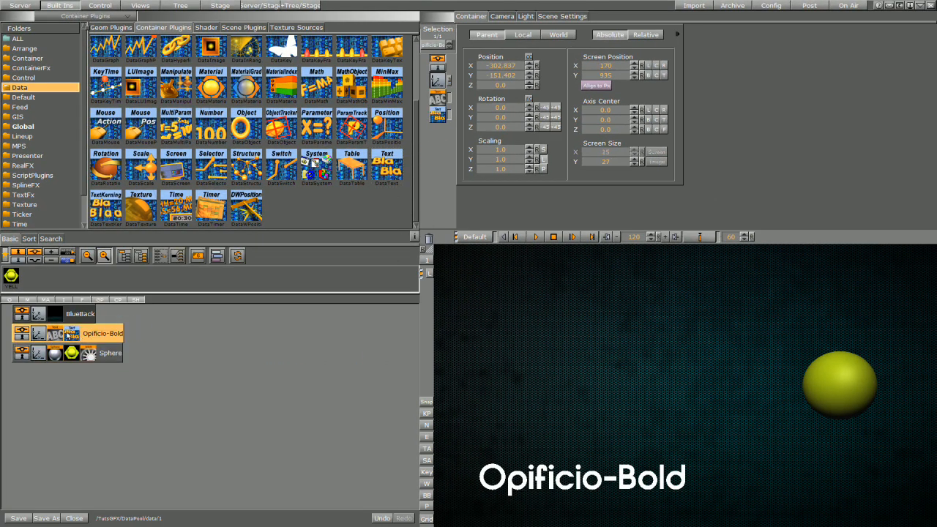
pyautogui.click(70, 334)
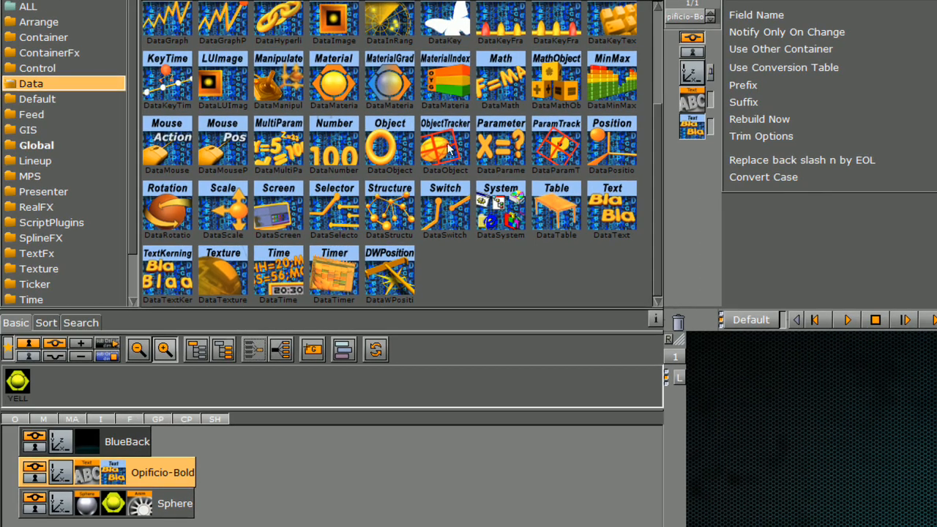
# Add the DataObjectTracker plugin to the sphere with destination field t, tracking Position X, and play the animation
pyautogui.moveTo(449, 148); pyautogui.dragTo(172, 510)
pyautogui.click(139, 507)
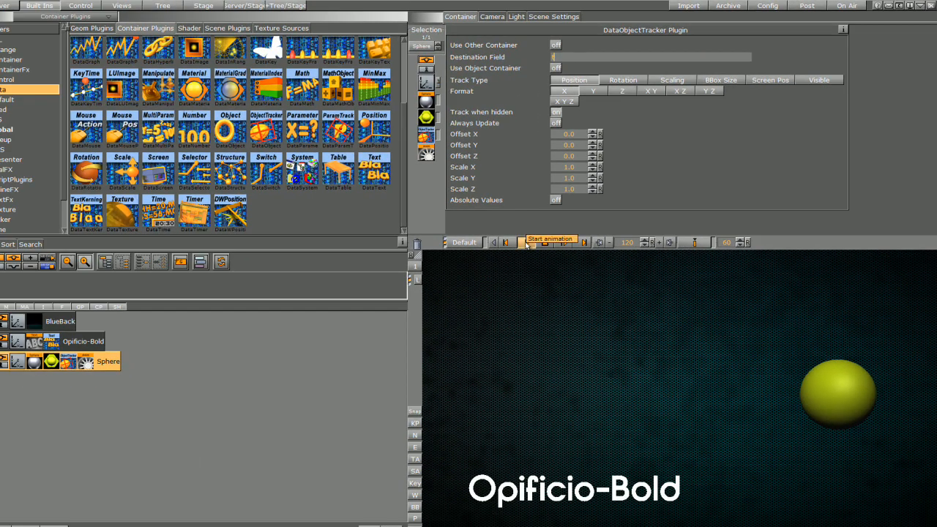
pyautogui.click(526, 242)
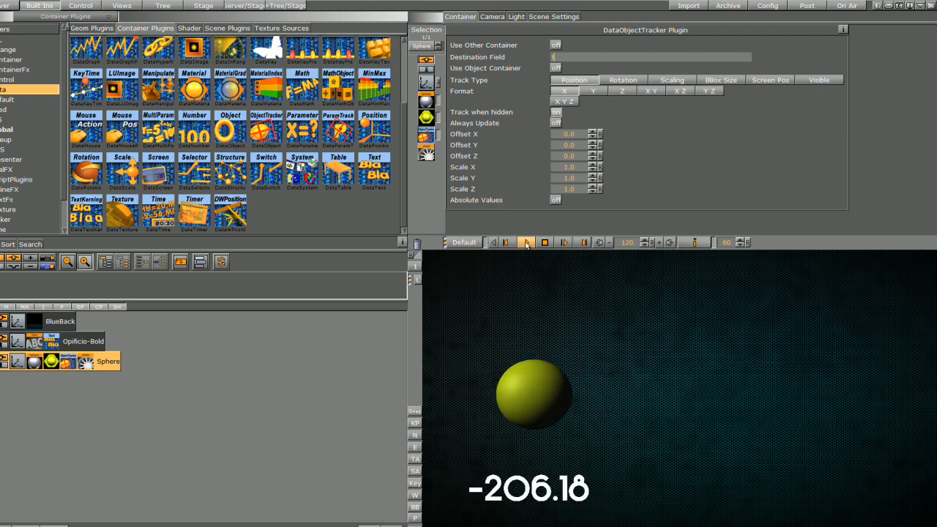
# Slow the sphere's movement by moving its last Position keyframe to about 9.8 seconds, and play the animation
pyautogui.click(212, 6)
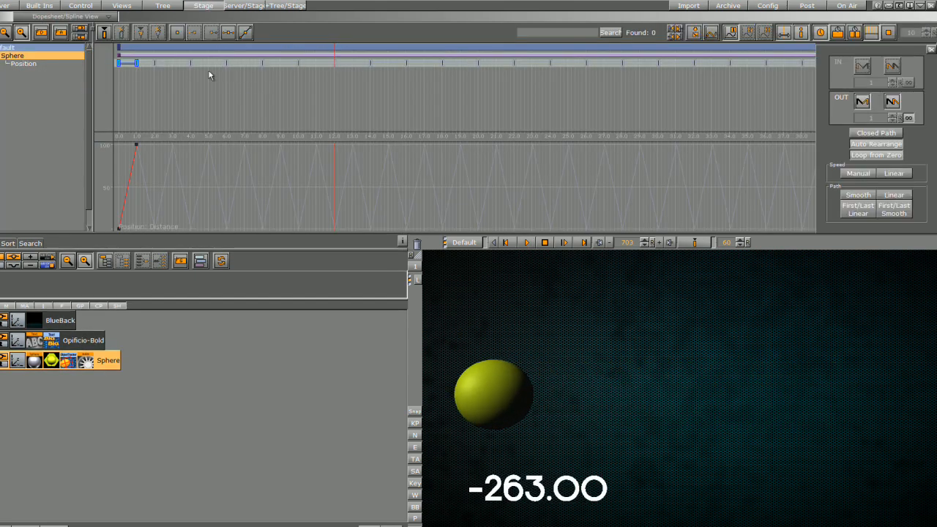
pyautogui.moveTo(135, 61); pyautogui.dragTo(295, 64)
pyautogui.click(527, 242)
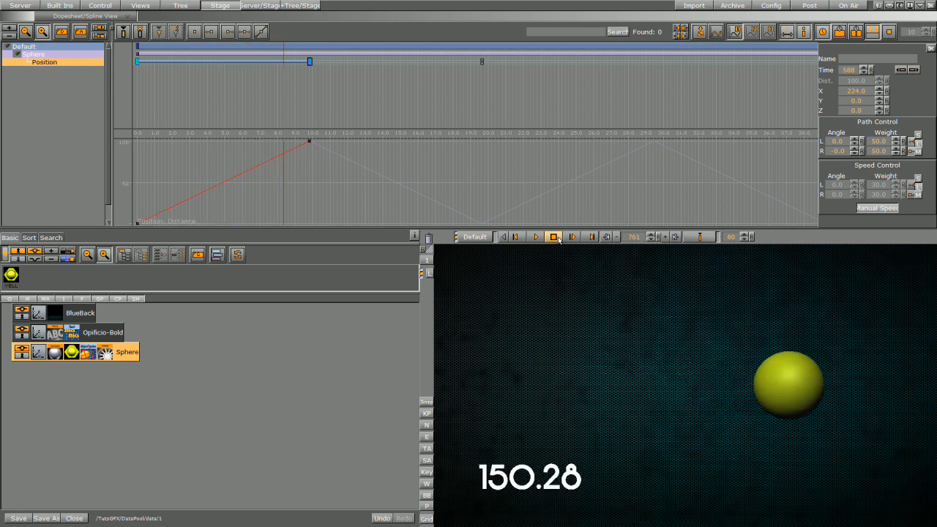
# Delete the Sphere and Opificio-Bold containers from the scene tree, keeping only BlueBack
pyautogui.click(33, 6)
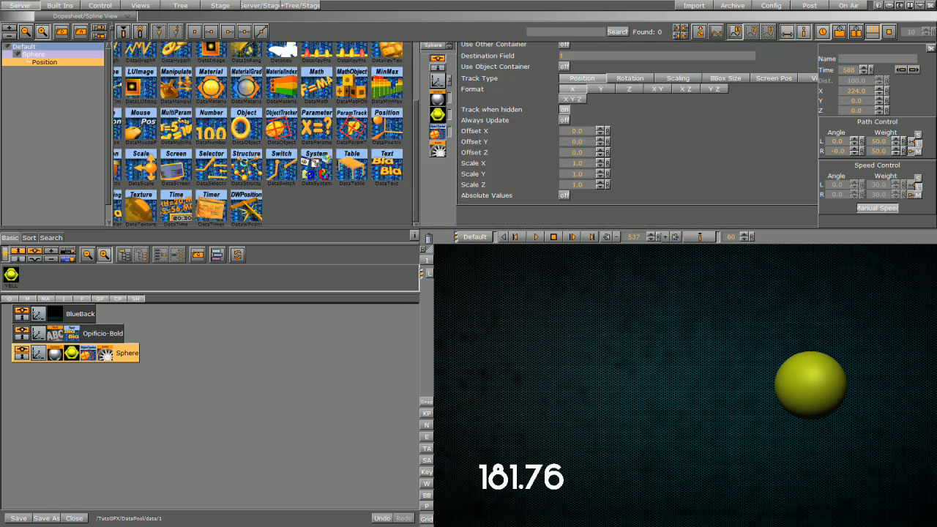
pyautogui.moveTo(127, 352); pyautogui.dragTo(428, 240)
pyautogui.moveTo(108, 334); pyautogui.dragTo(525, 237)
pyautogui.moveTo(679, 308); pyautogui.dragTo(555, 308)
# Add a Torus geometry to the scene tree as a new container and apply the YELL material to it
pyautogui.click(79, 6)
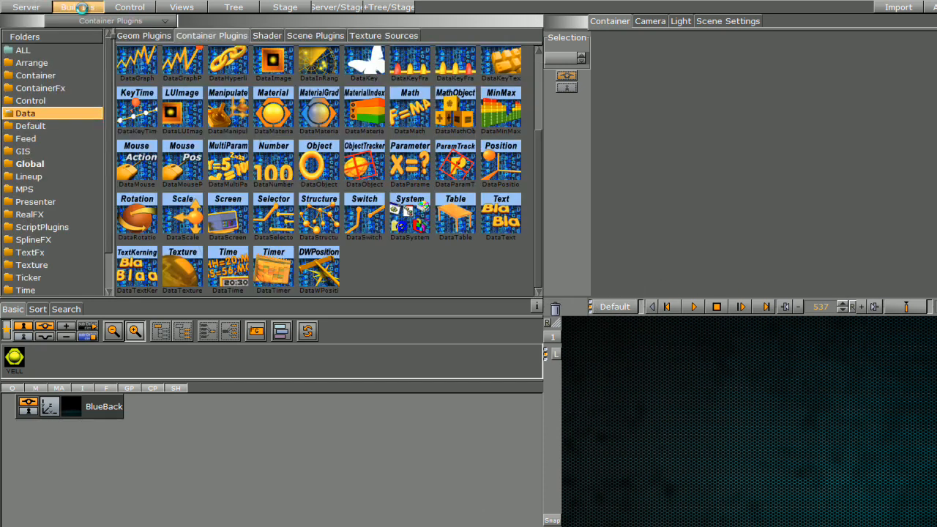
pyautogui.click(143, 36)
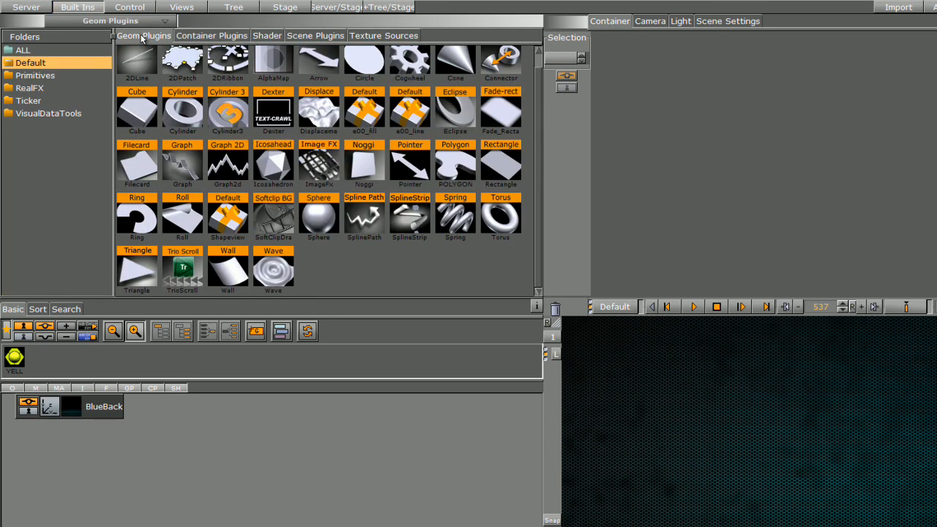
pyautogui.moveTo(502, 217); pyautogui.dragTo(80, 497)
pyautogui.moveTo(11, 359); pyautogui.dragTo(99, 432)
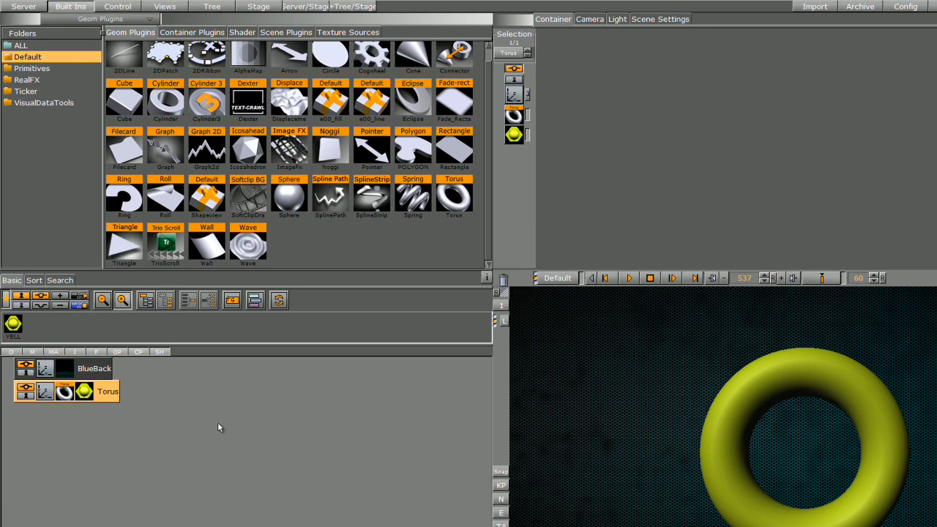
# Add an Opificio-Bold font text to the scene and place it below the torus at the lower left
pyautogui.click(33, 8)
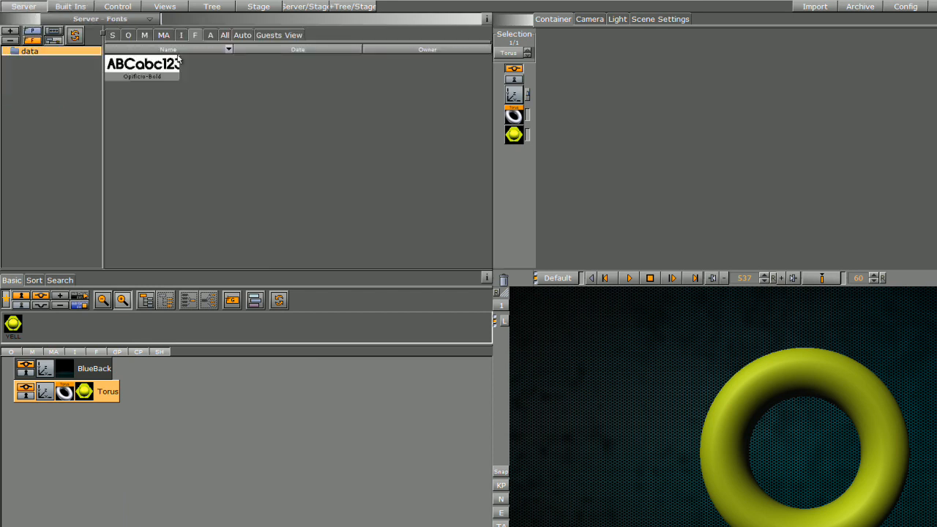
pyautogui.moveTo(129, 69); pyautogui.dragTo(80, 443)
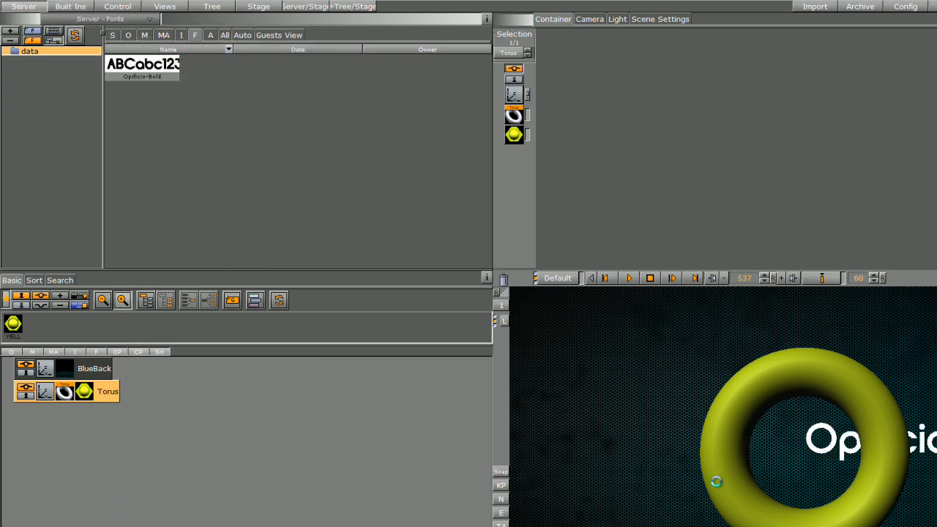
pyautogui.moveTo(821, 454); pyautogui.dragTo(495, 518)
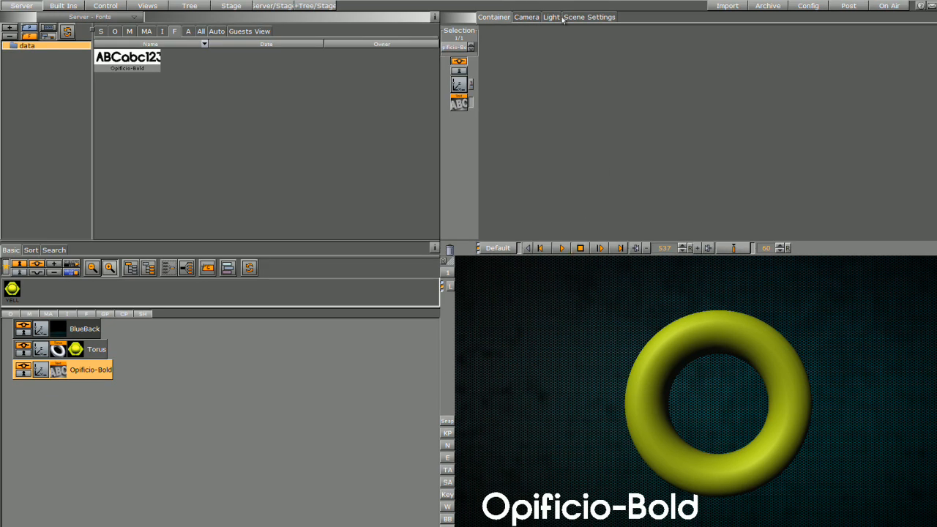
# Add the DataText plugin to the Opificio-Bold text and the DataObjectTracker plugin to the torus
pyautogui.click(569, 17)
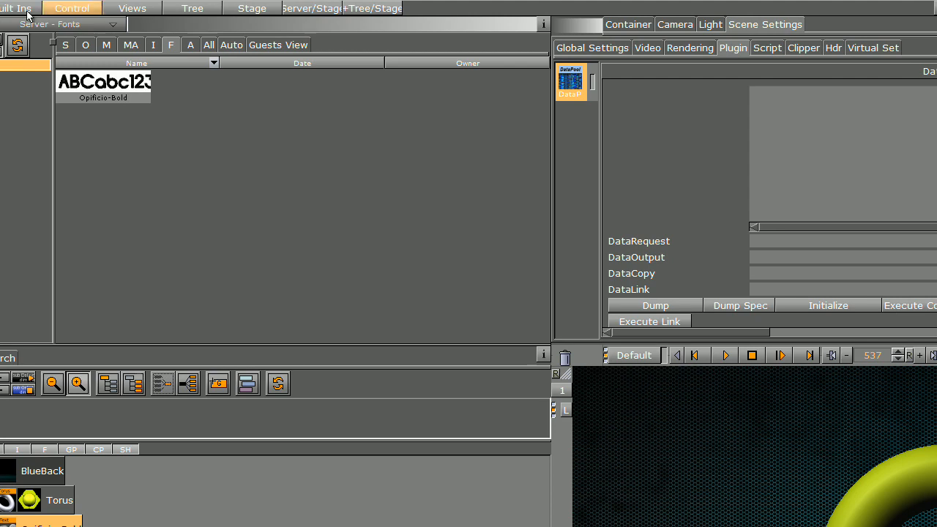
pyautogui.click(65, 8)
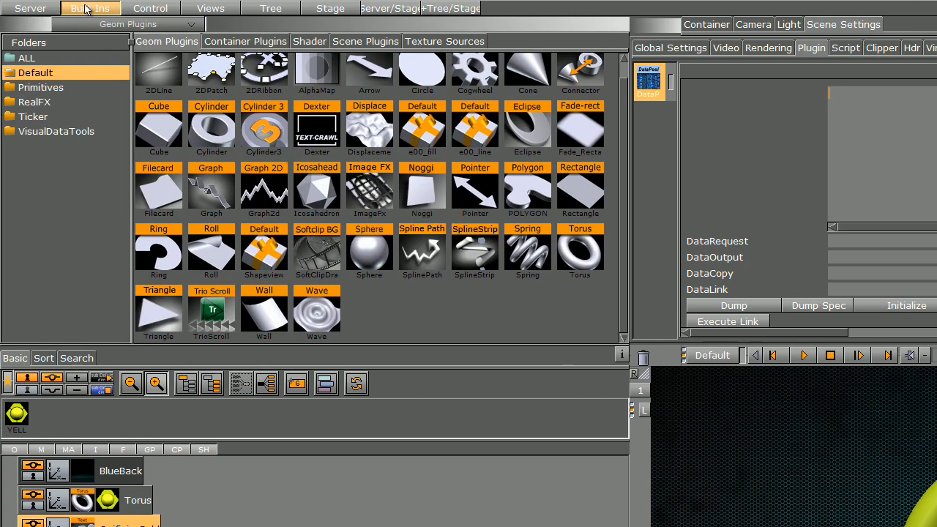
pyautogui.click(203, 42)
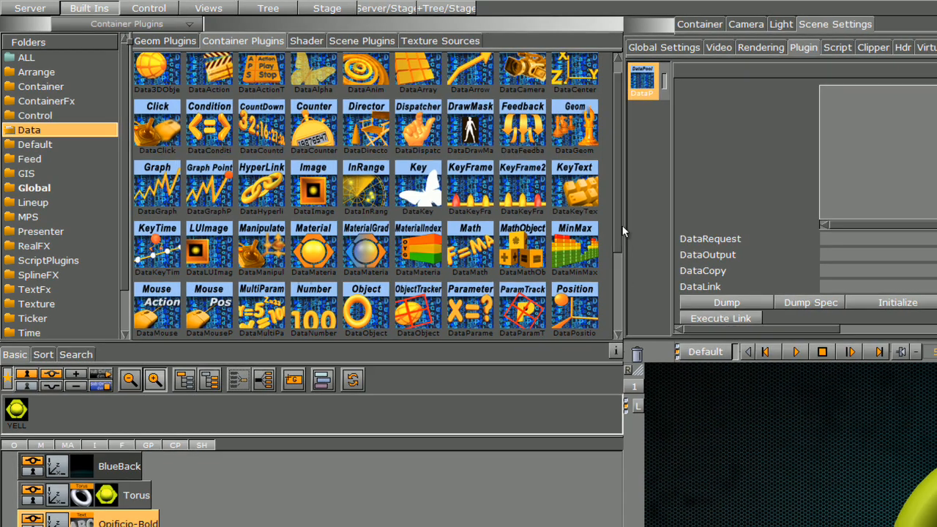
pyautogui.moveTo(624, 226); pyautogui.dragTo(617, 306)
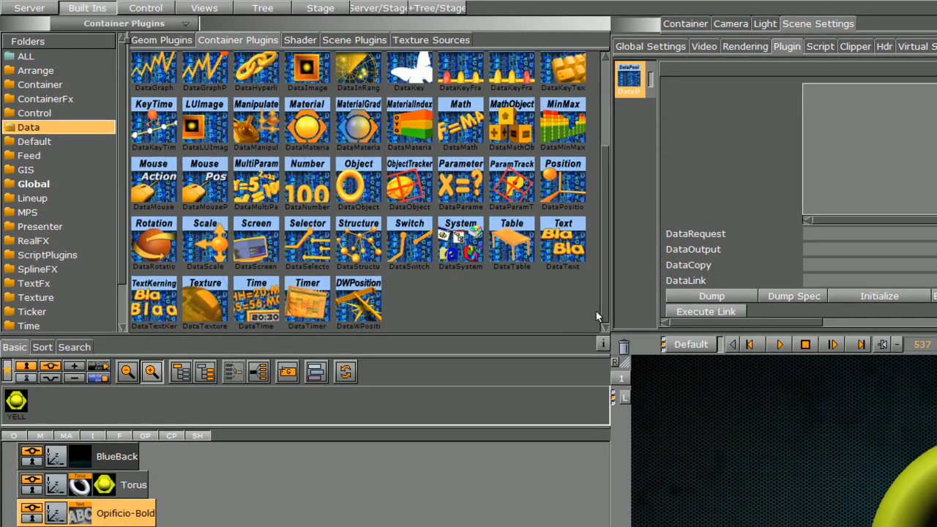
pyautogui.moveTo(556, 246); pyautogui.dragTo(109, 518)
pyautogui.click(106, 516)
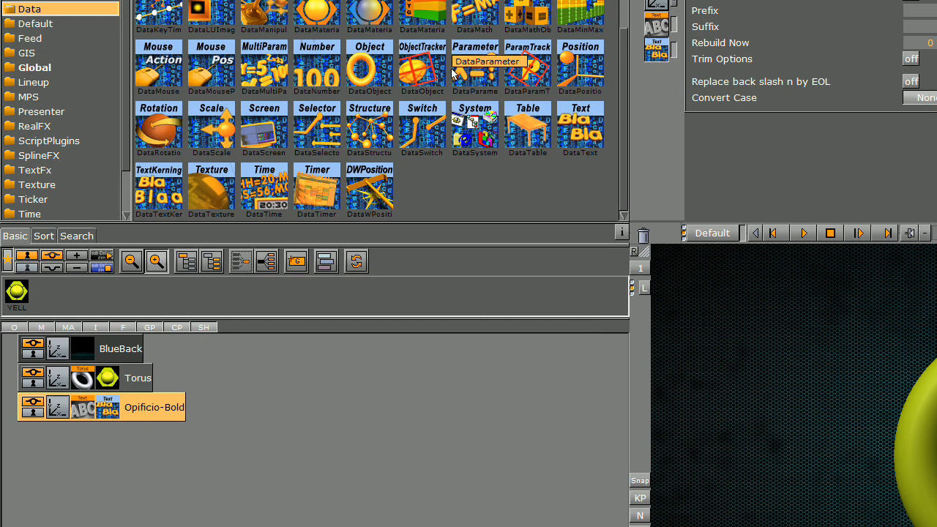
pyautogui.moveTo(418, 73); pyautogui.dragTo(133, 380)
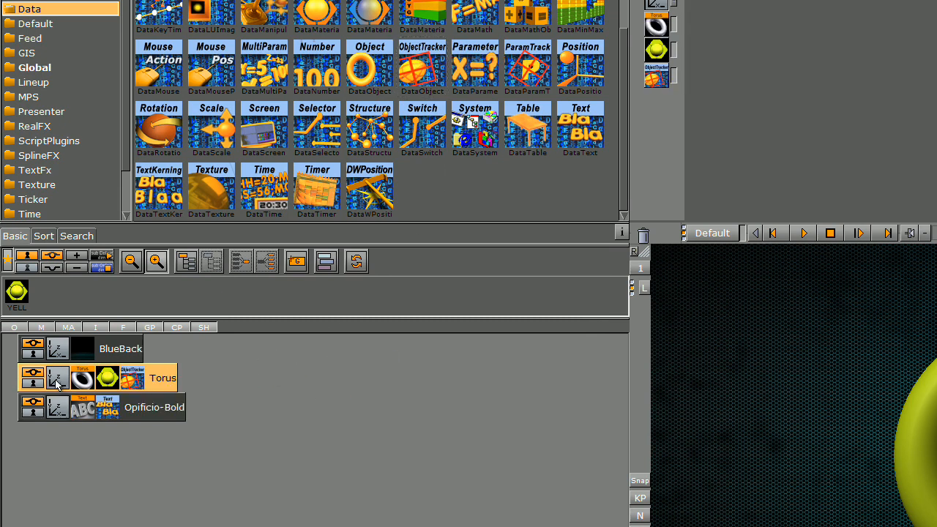
# Keyframe the torus's X rotation from 0 to 194 degrees
pyautogui.click(57, 381)
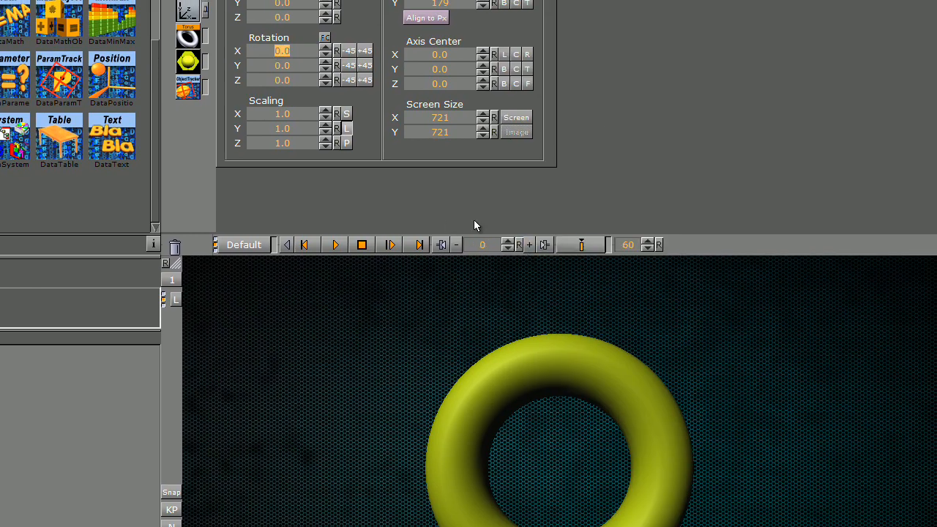
pyautogui.moveTo(262, 50); pyautogui.dragTo(404, 49)
pyautogui.click(574, 250)
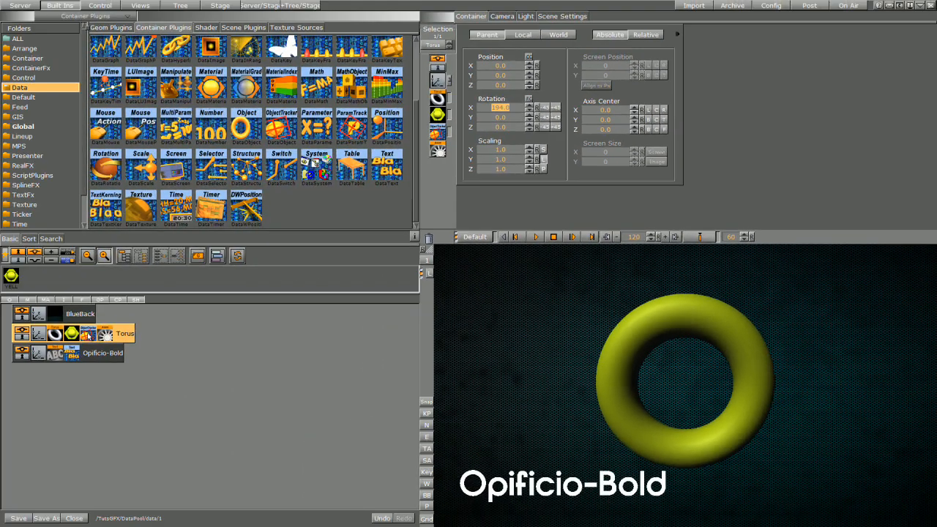
# Set the torus's DataObjectTracker to destination field t, track type Rotation and format X
pyautogui.click(88, 334)
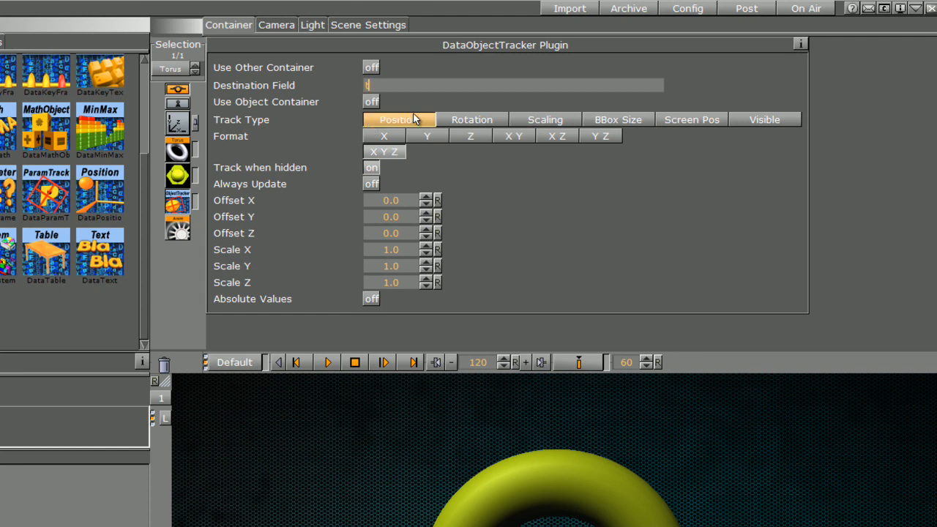
pyautogui.click(463, 122)
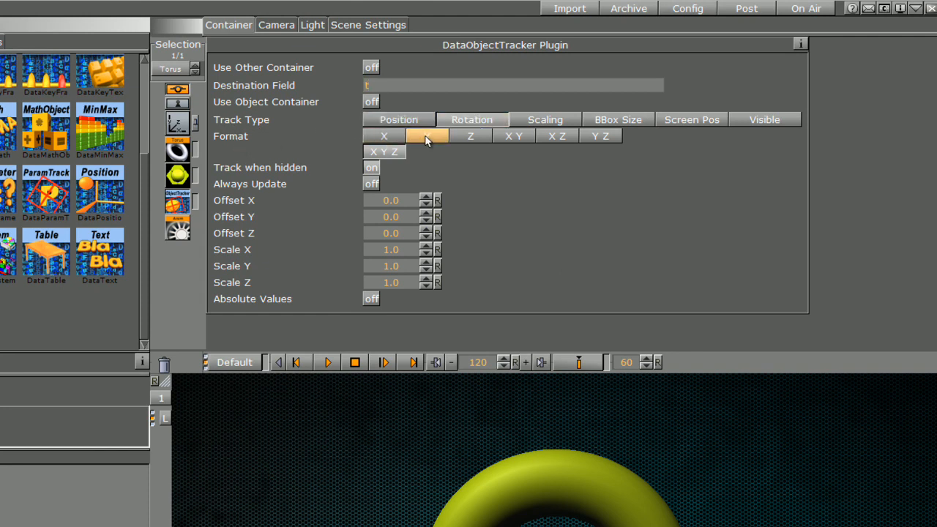
pyautogui.click(174, 124)
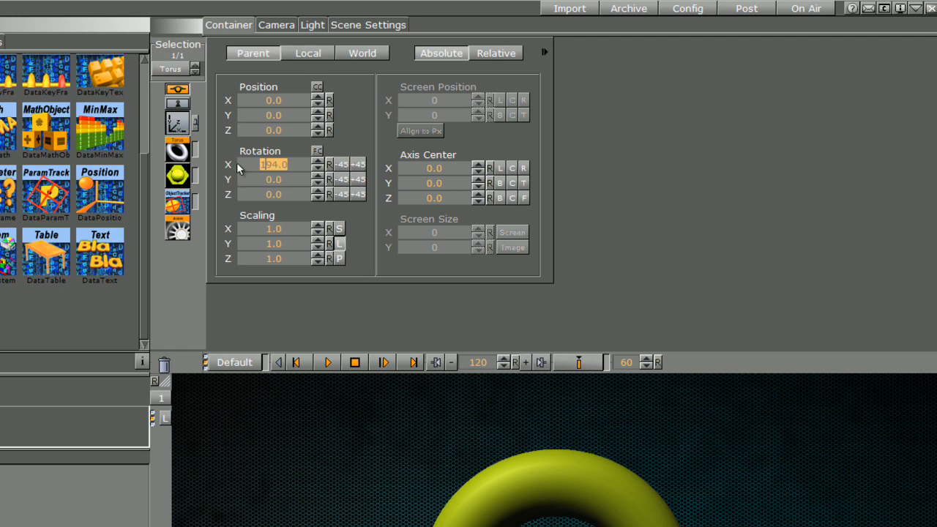
pyautogui.click(175, 204)
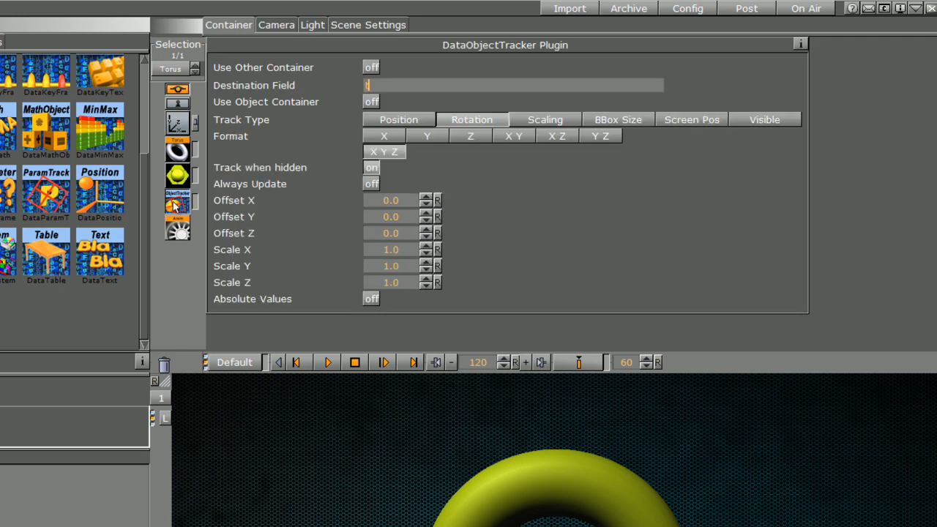
pyautogui.click(383, 136)
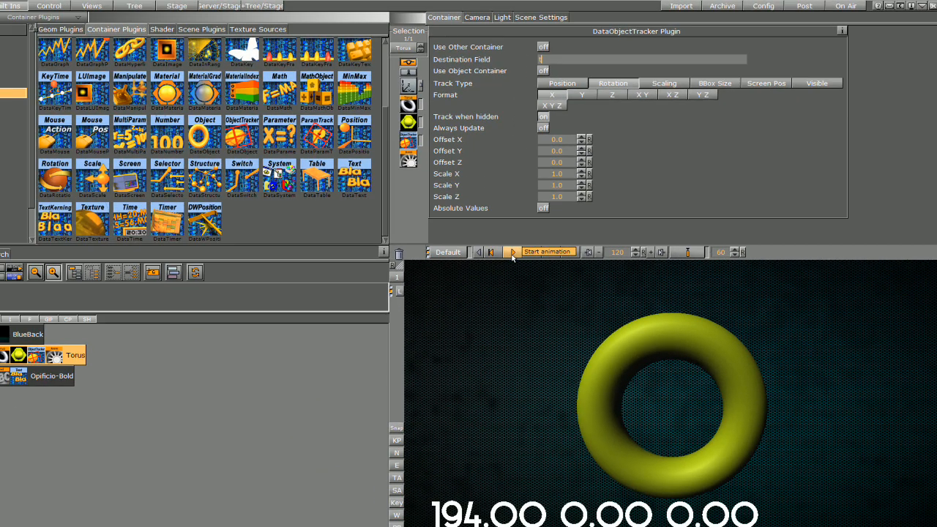
pyautogui.click(349, 350)
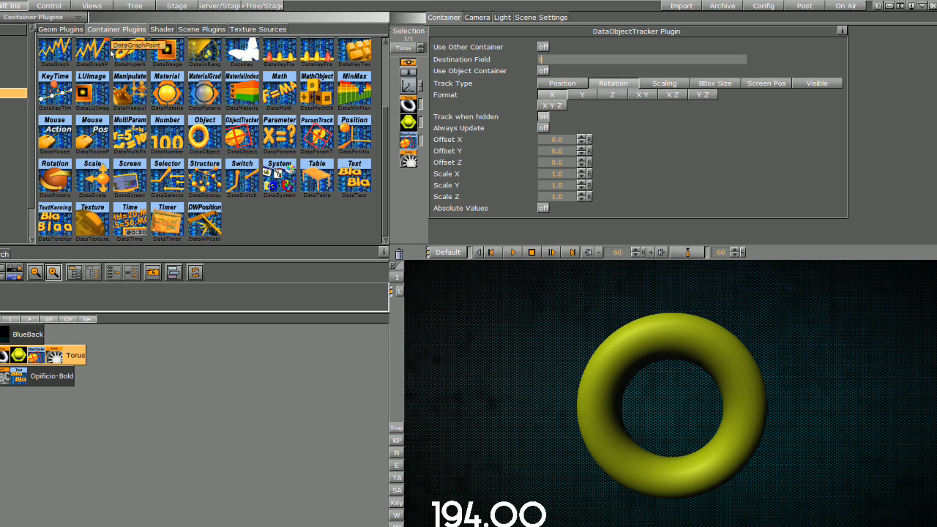
# In the Stage, stretch the torus's rotation animation by moving its last keyframe to about 6.6 seconds
pyautogui.click(177, 7)
pyautogui.moveTo(106, 66); pyautogui.dragTo(213, 76)
pyautogui.click(173, 66)
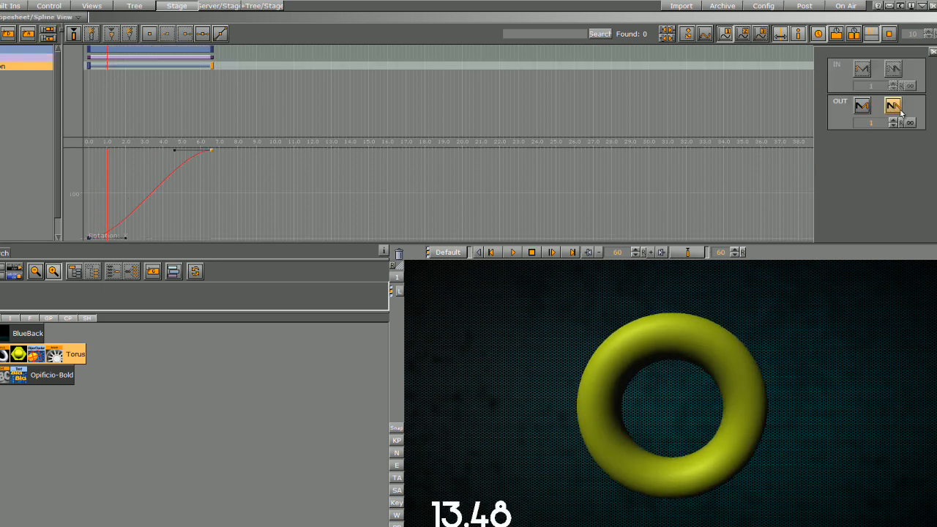
# Loop the torus's rotation infinitely back and forth after its last keyframe, and play the animation briefly to check the tracked text
pyautogui.click(862, 106)
pyautogui.click(910, 124)
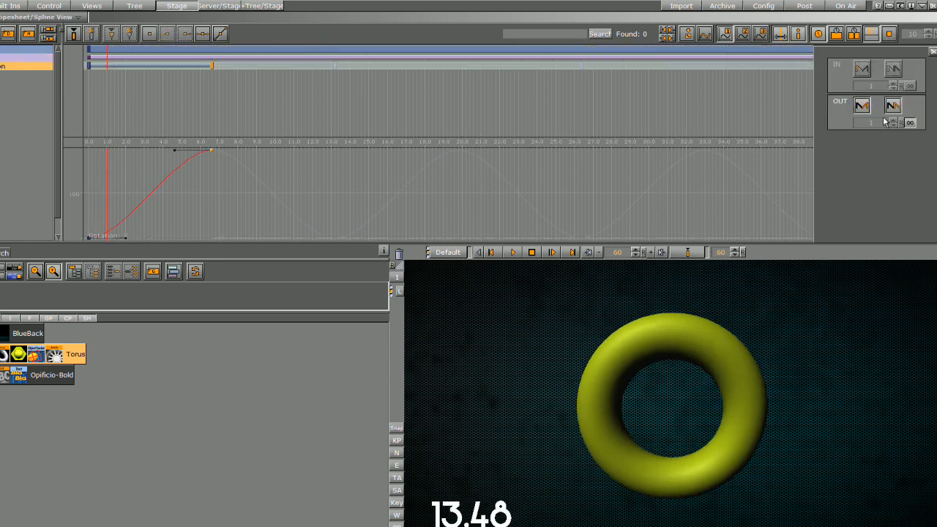
pyautogui.click(515, 252)
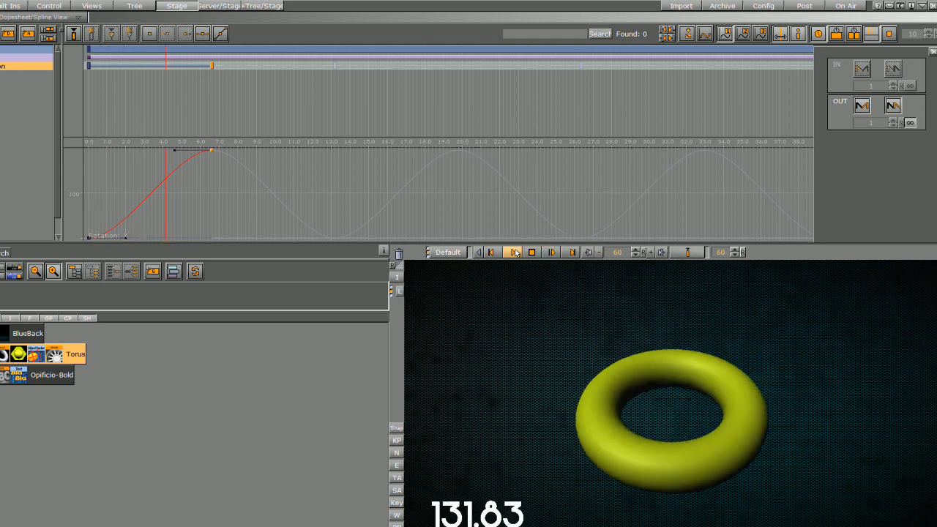
pyautogui.click(531, 252)
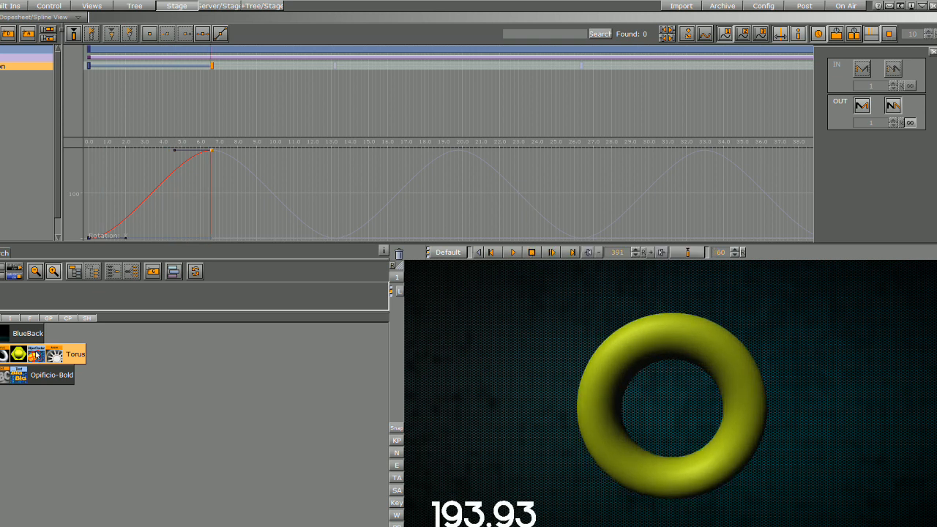